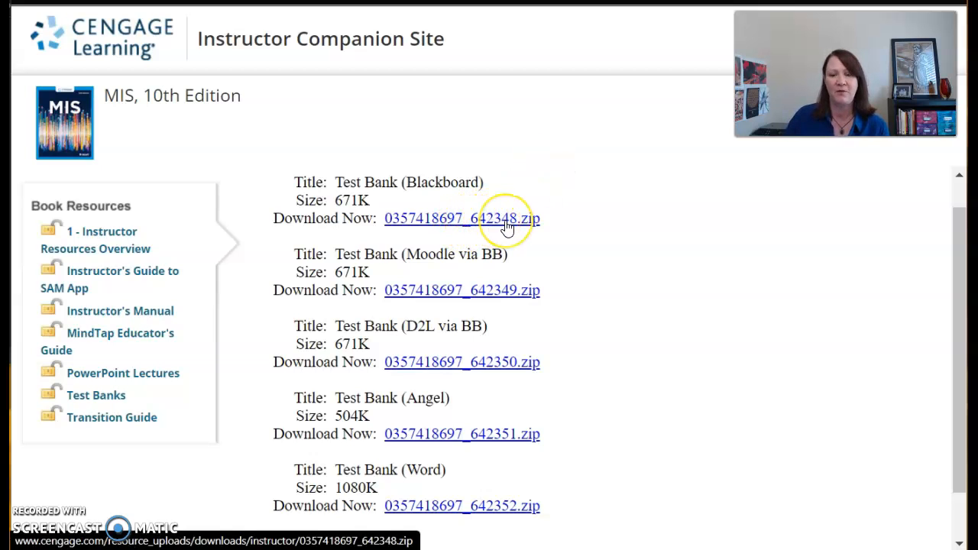
Step: Look inside the Question Sets folder of the Bidgoli zip in File Explorer, closing the window when finished
key("alt+Tab")
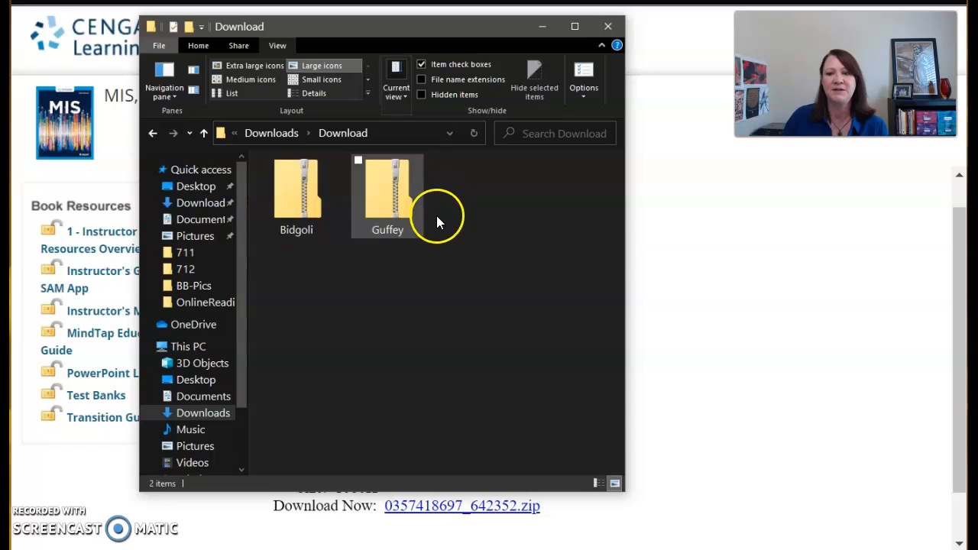
double_click(298, 199)
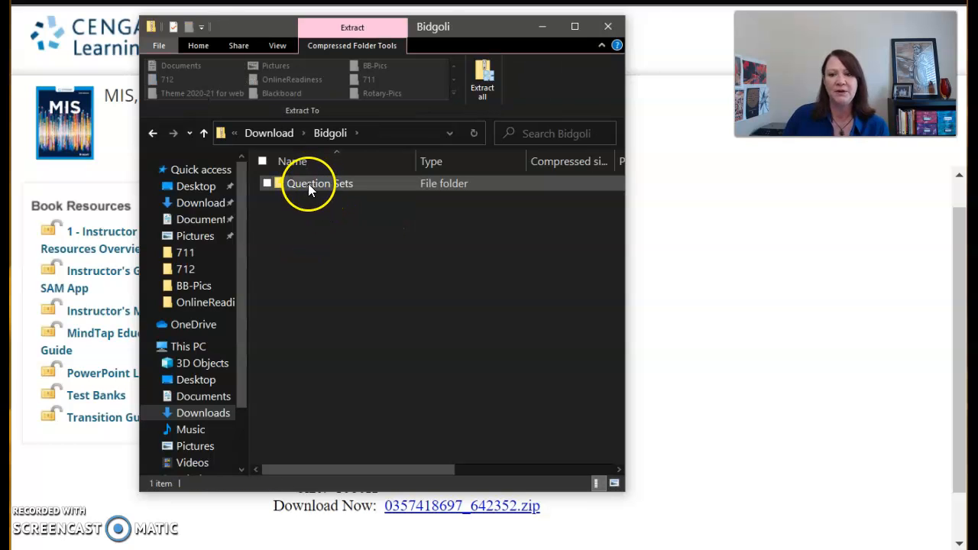
double_click(308, 184)
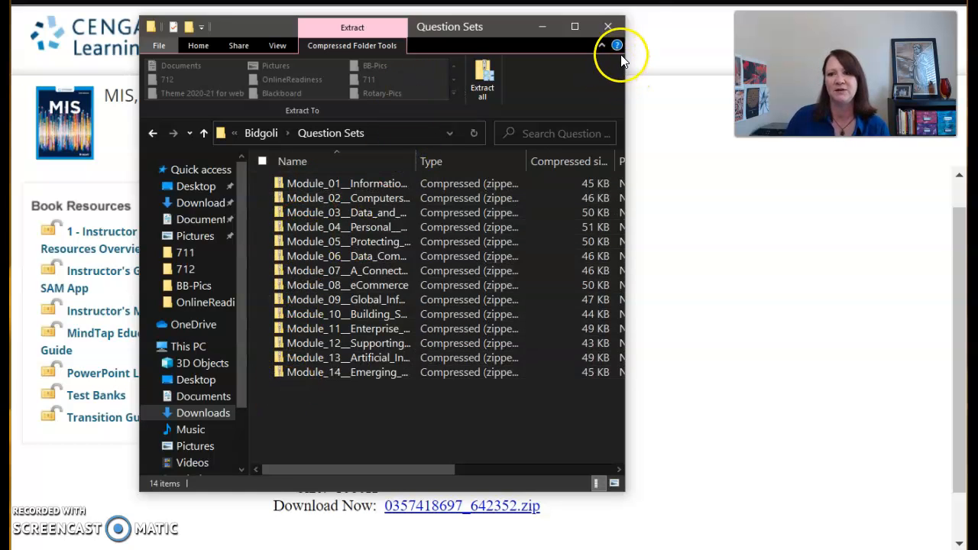
left_click(612, 28)
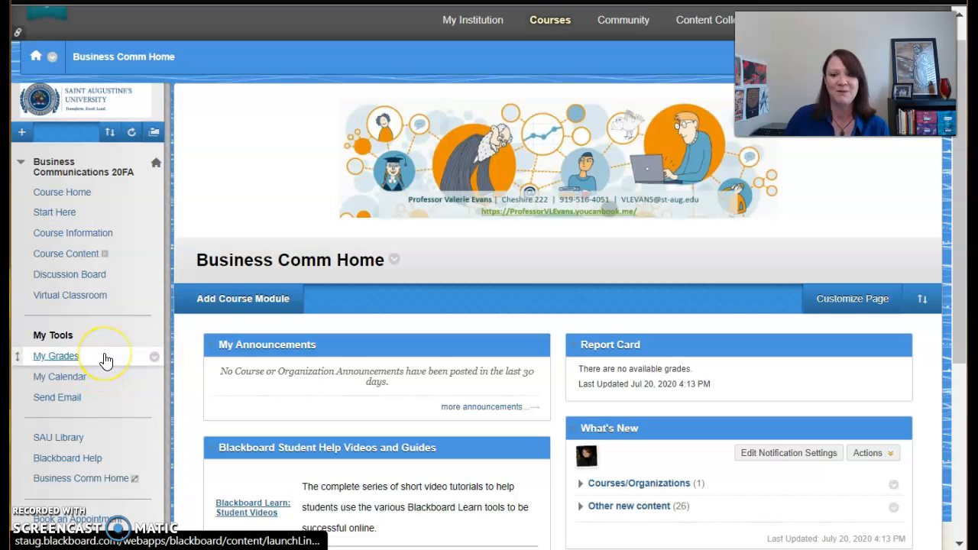
Step: Open the Pools page from the Business Communications 20FA course's Tests, Surveys, and Pools tool
scroll(105, 360, "down", 4)
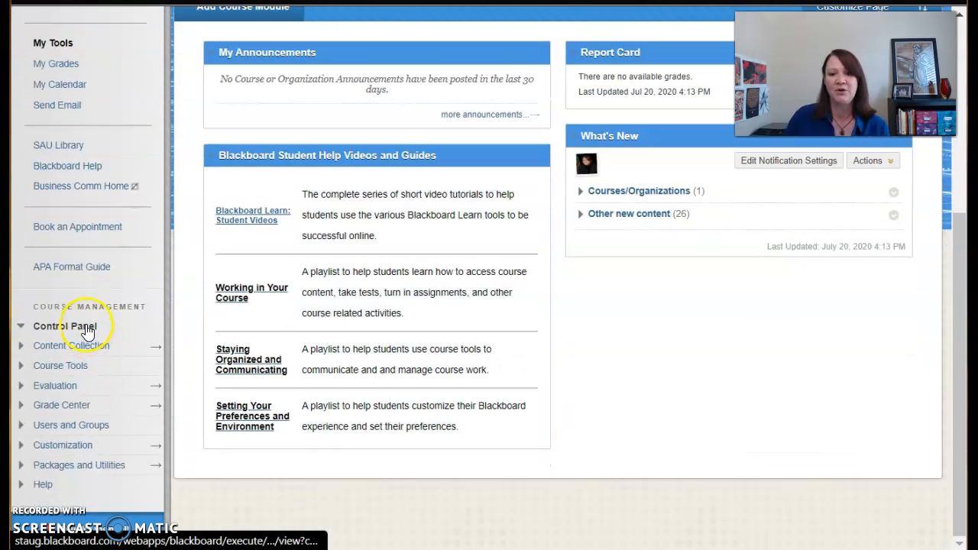
left_click(44, 371)
scroll(44, 371, "down", 5)
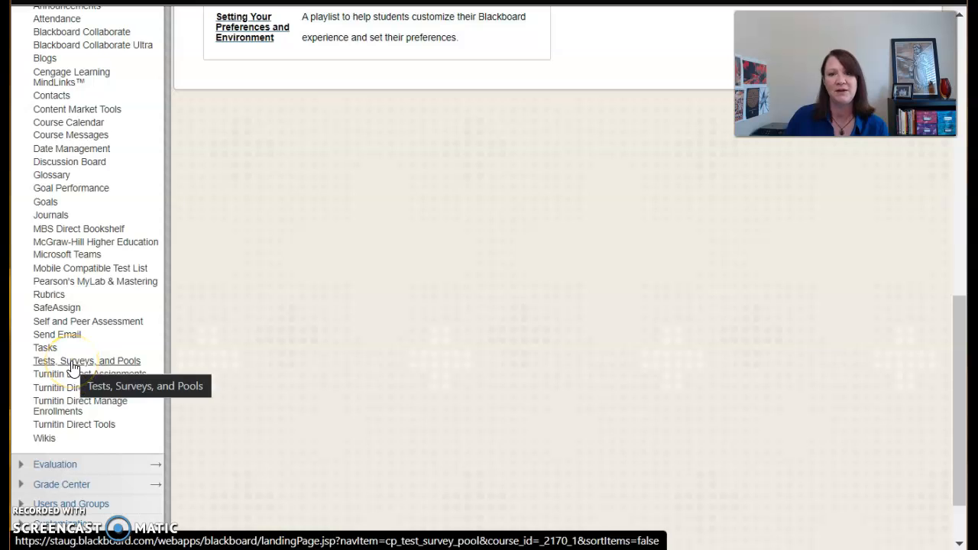
left_click(72, 364)
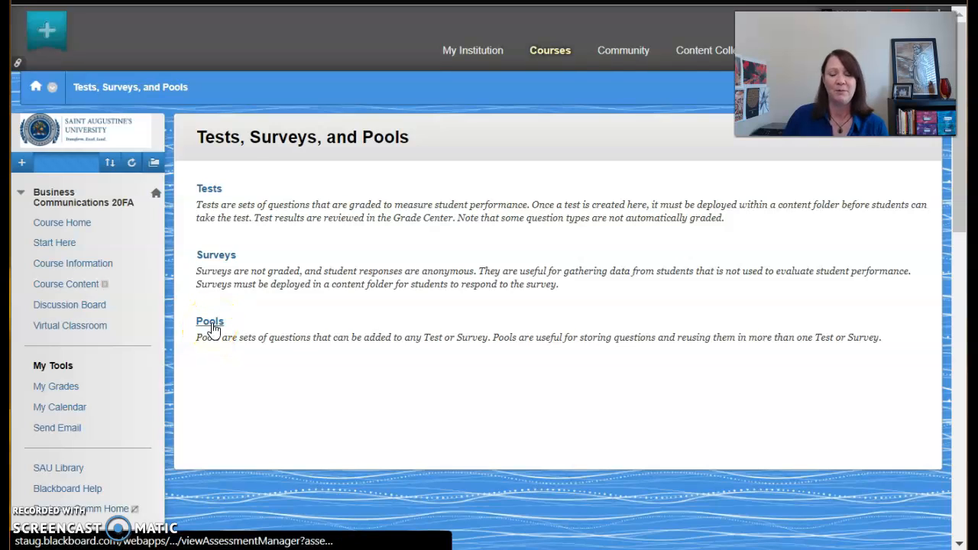
left_click(211, 324)
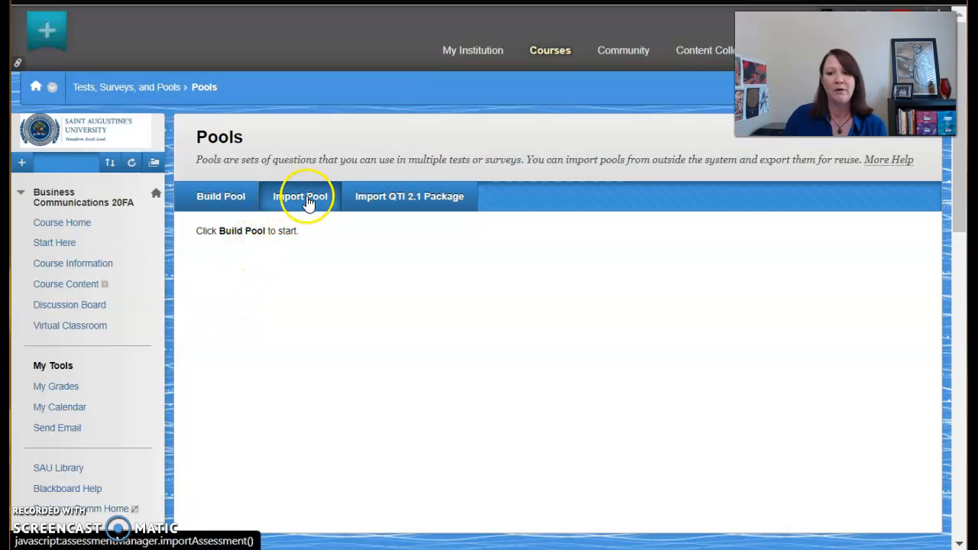
Step: Try to import Guffey.zip from the Download folder inside Downloads as a pool, and highlight the status text in the import log
left_click(307, 206)
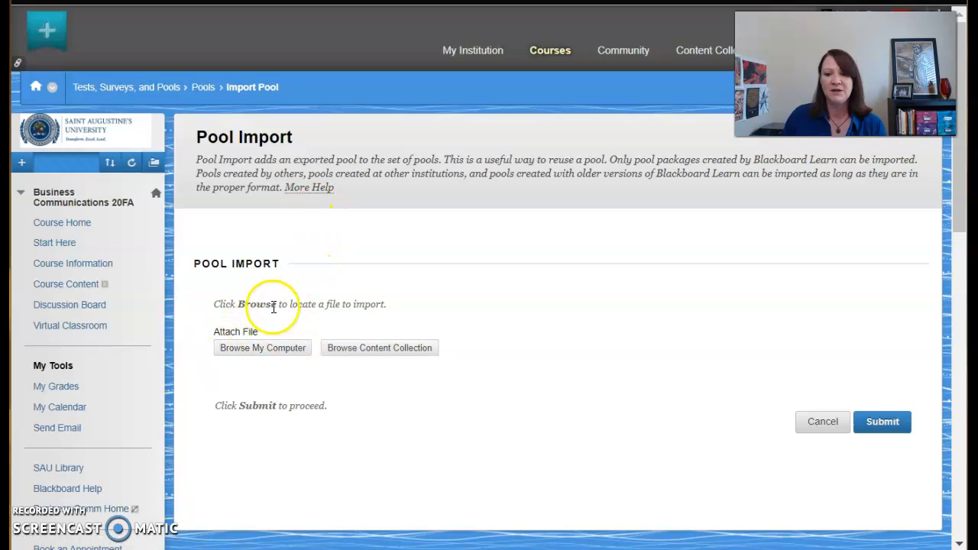
left_click(261, 347)
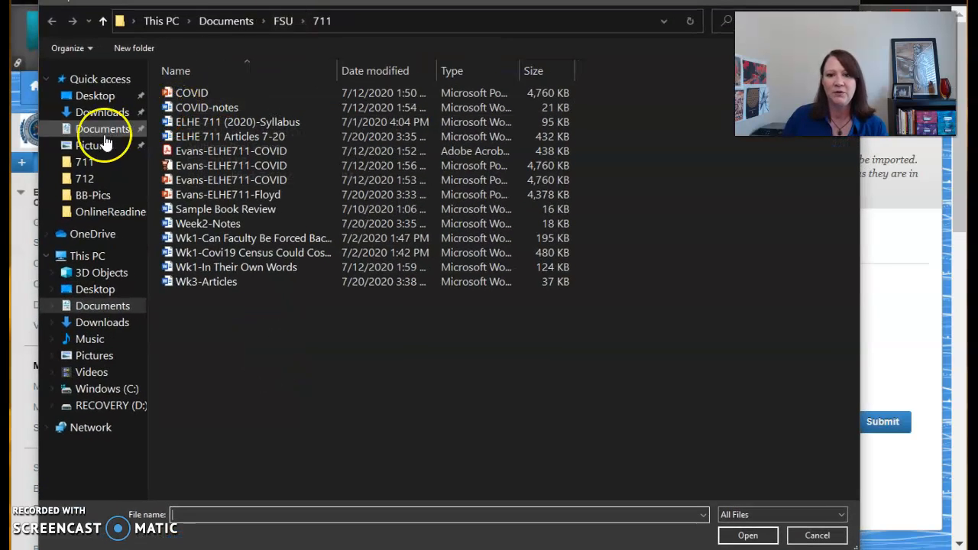
left_click(101, 112)
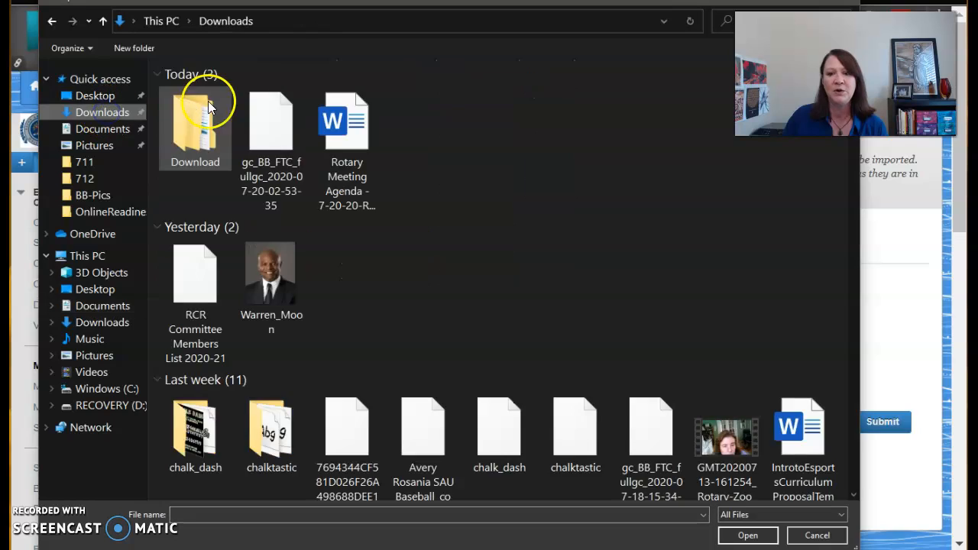
double_click(197, 125)
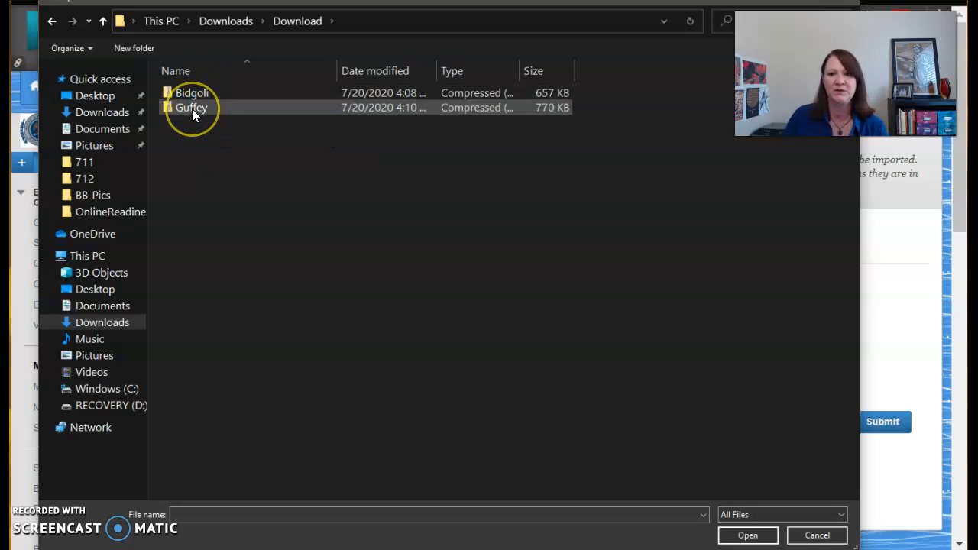
double_click(192, 109)
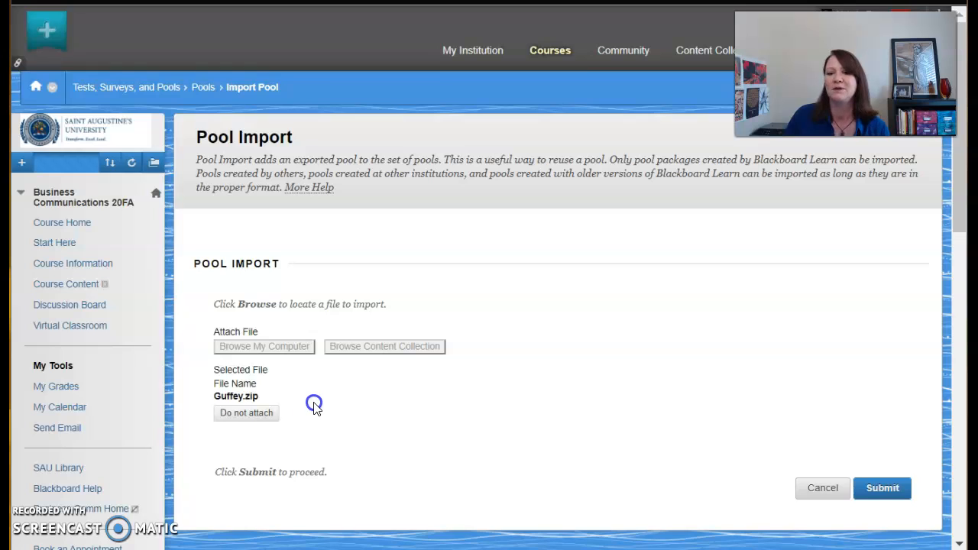
left_click(882, 489)
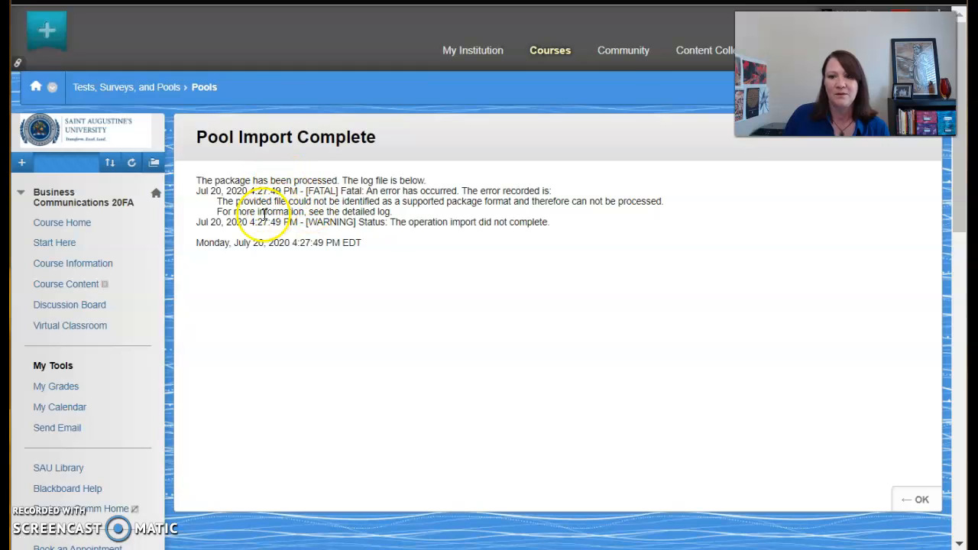
left_click(400, 228)
left_click_drag(391, 222, 558, 226)
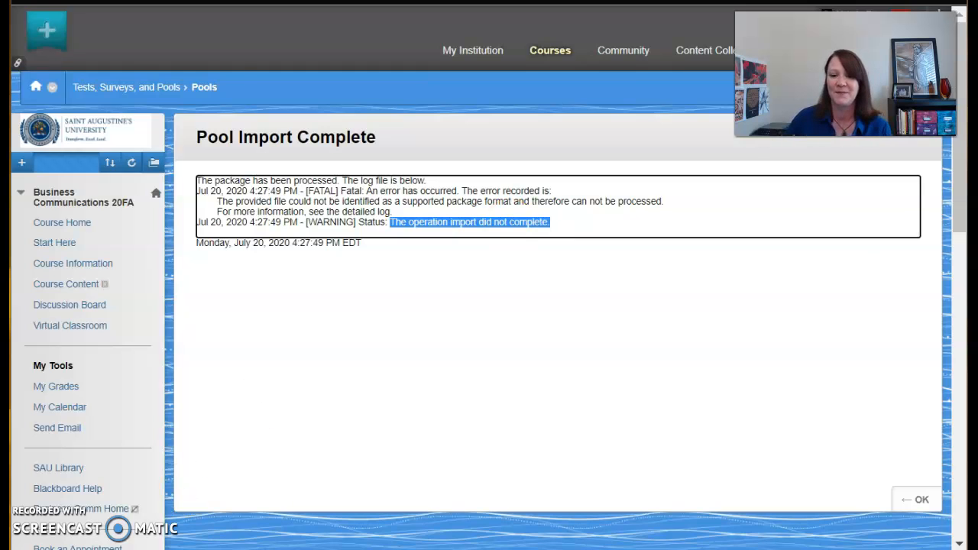
Step: Extract the Guffey zip in File Explorer to the Guffey folder within Downloads\Download, showing the extracted files when complete
left_click(180, 547)
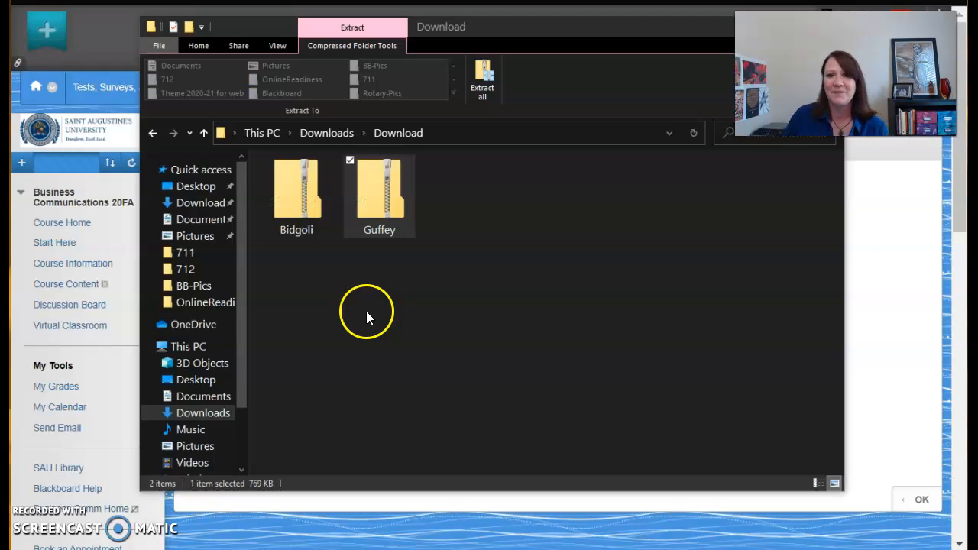
double_click(378, 202)
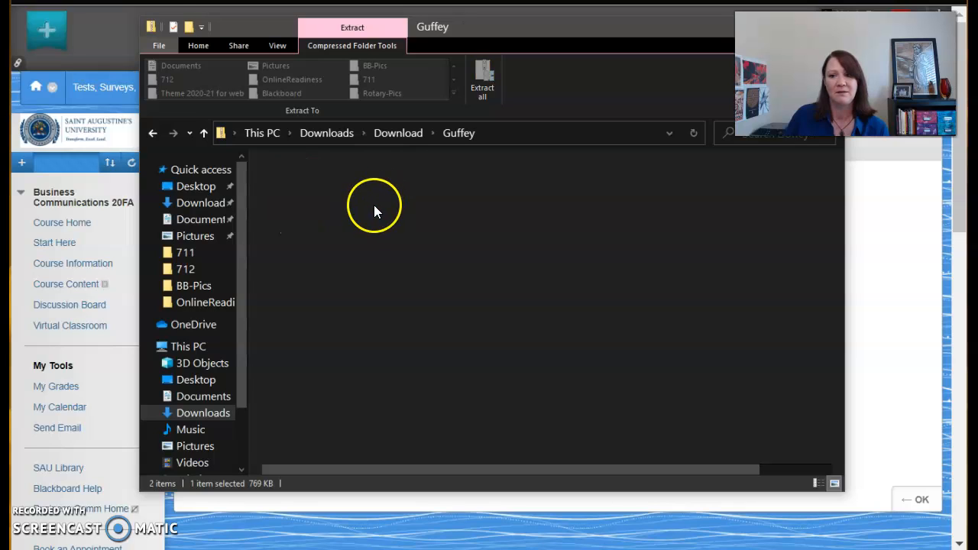
left_click(307, 185)
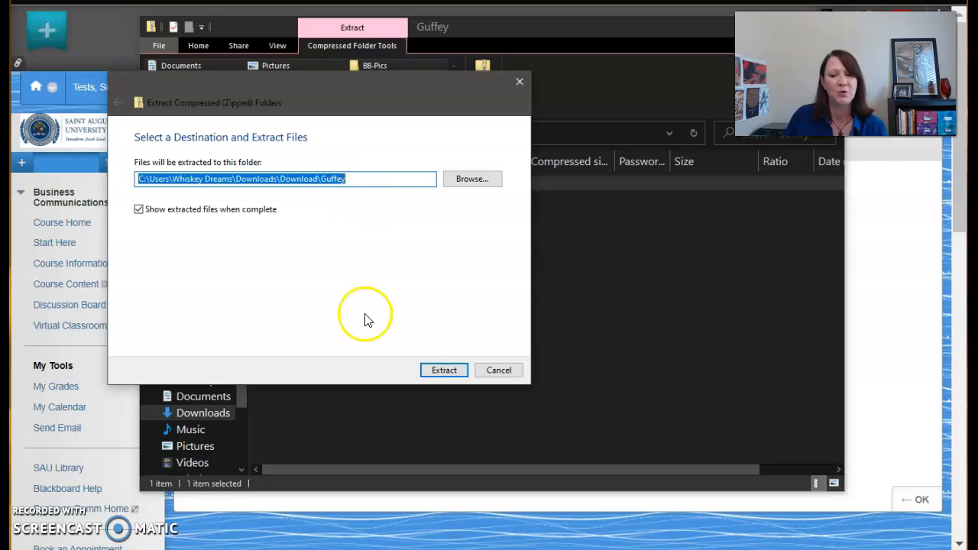
left_click(446, 372)
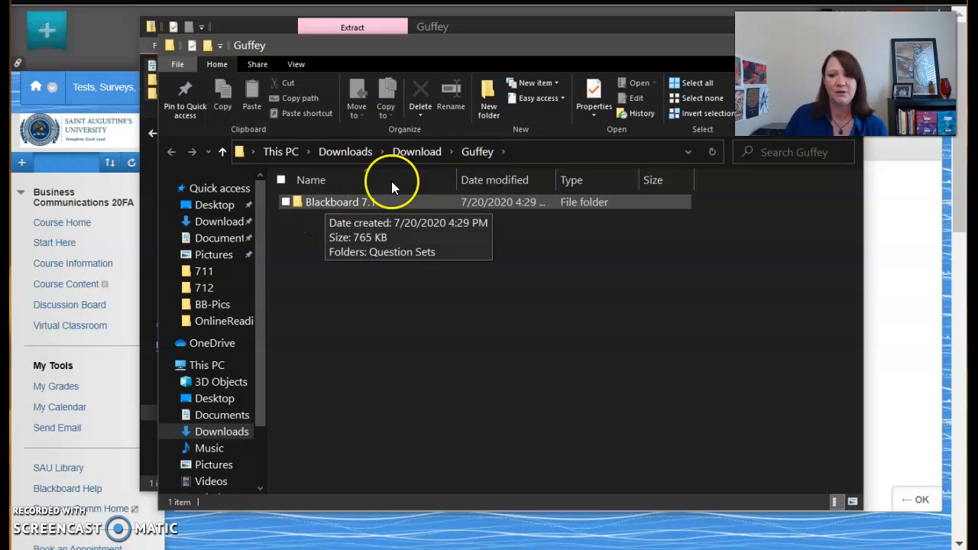
Step: Back in Blackboard, import the pool Chapter_01__Business_Communication_in_the_Digital_Age from Guffey's Blackboard 7.1 Question Sets folder and return to the pool list
left_click(908, 347)
left_click(914, 498)
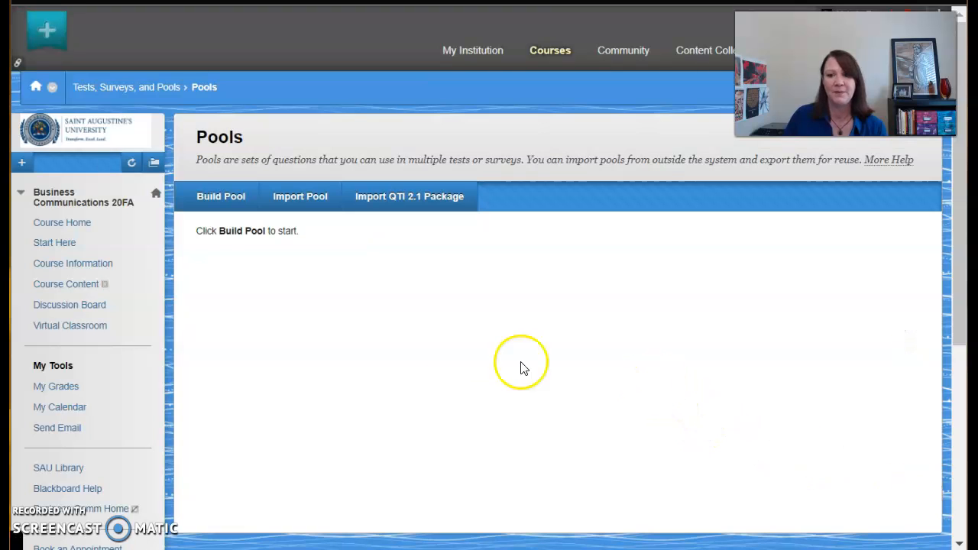
left_click(298, 197)
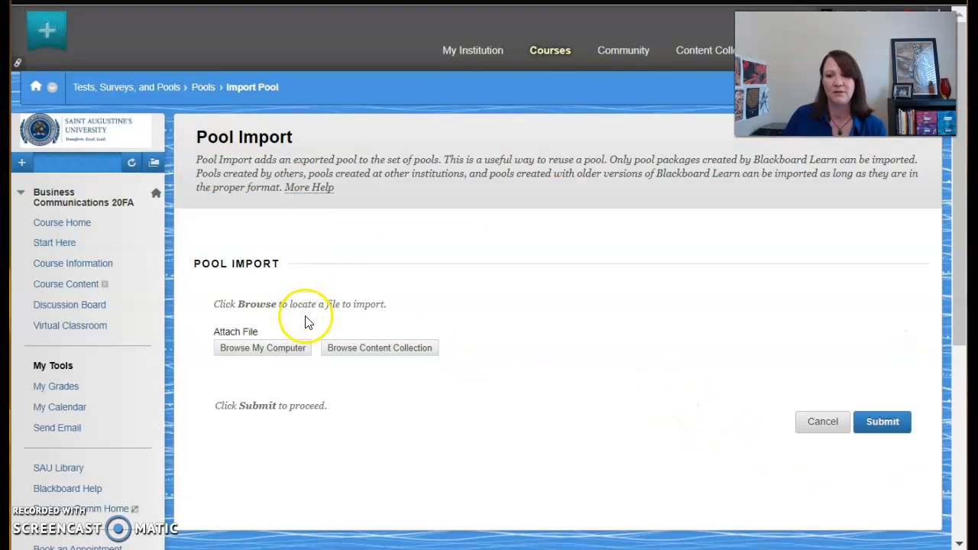
left_click(275, 351)
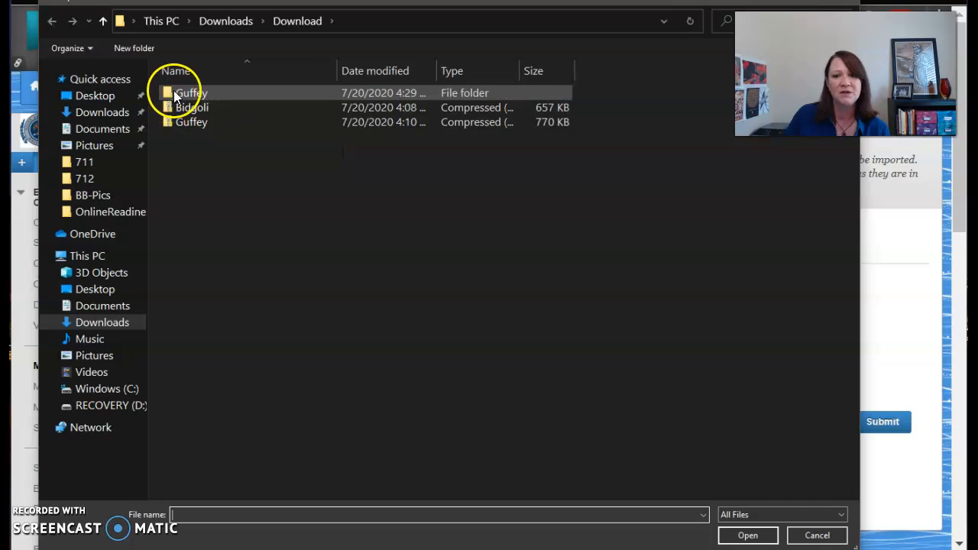
double_click(185, 92)
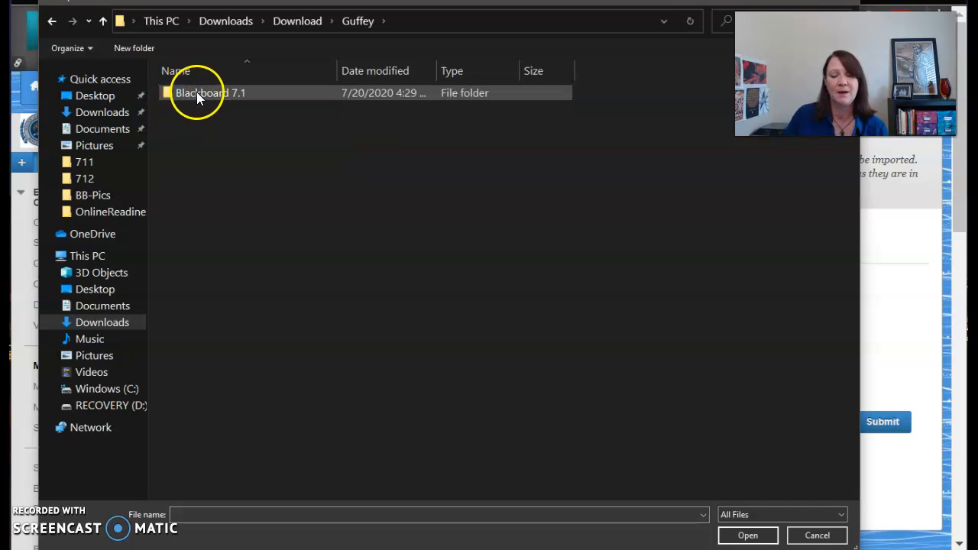
double_click(196, 92)
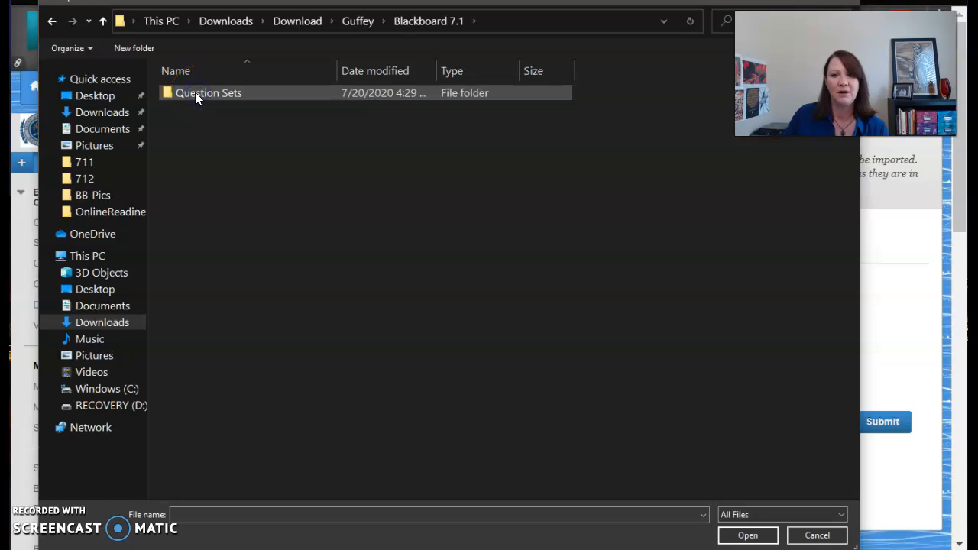
double_click(194, 92)
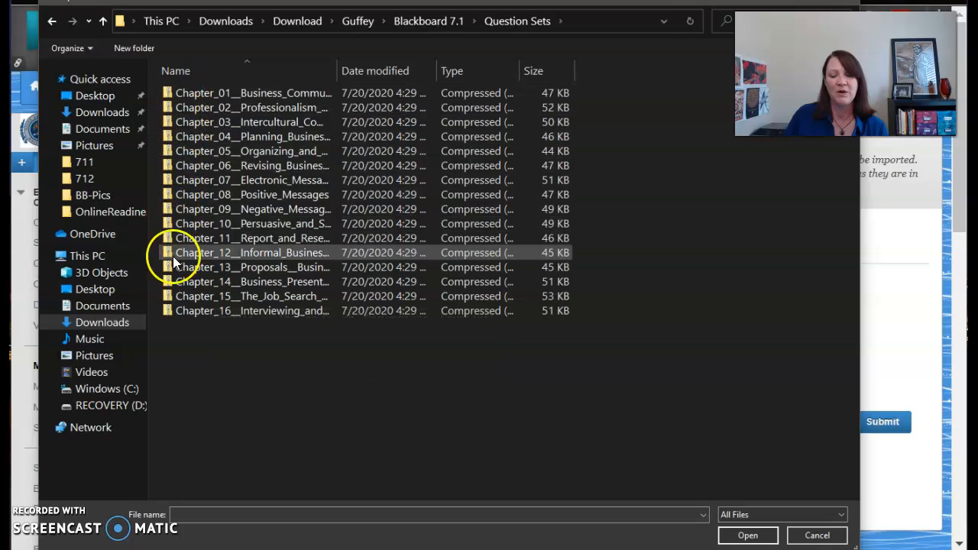
left_click(201, 94)
left_click(745, 536)
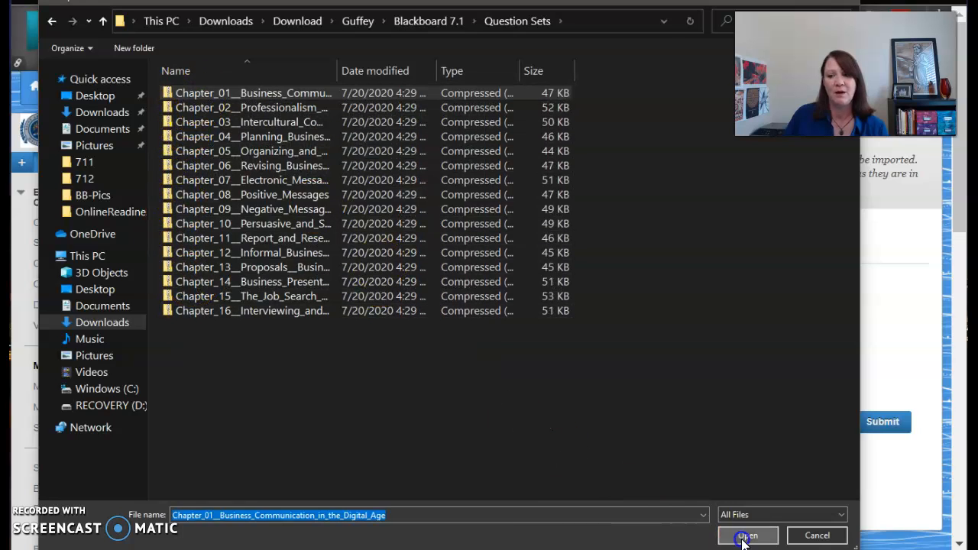
left_click(902, 492)
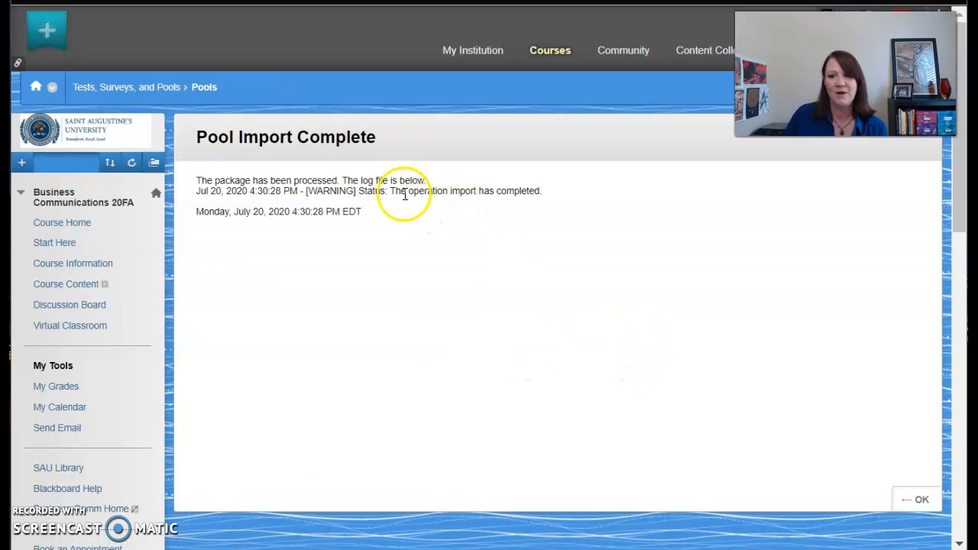
left_click(923, 502)
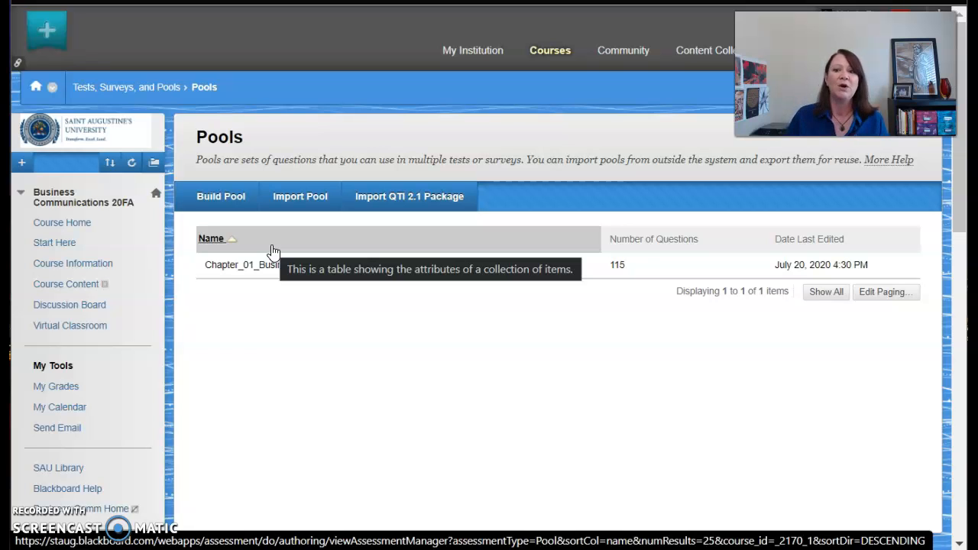
Step: Start another pool import and browse the computer for its package file
left_click(301, 200)
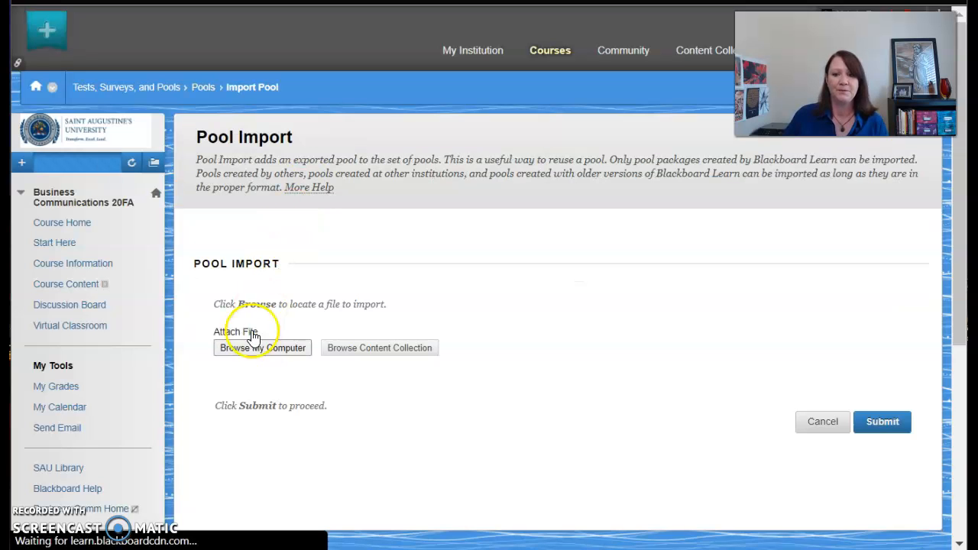
left_click(254, 350)
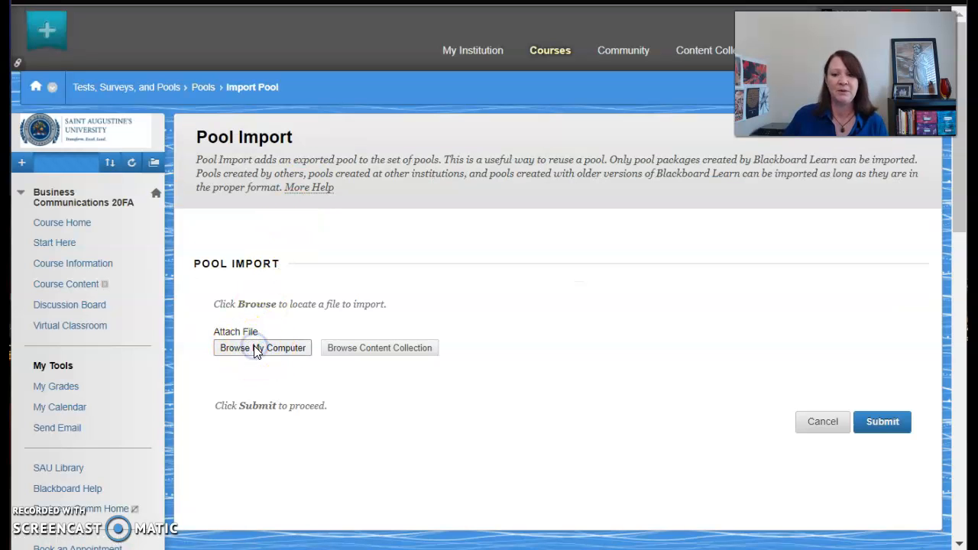